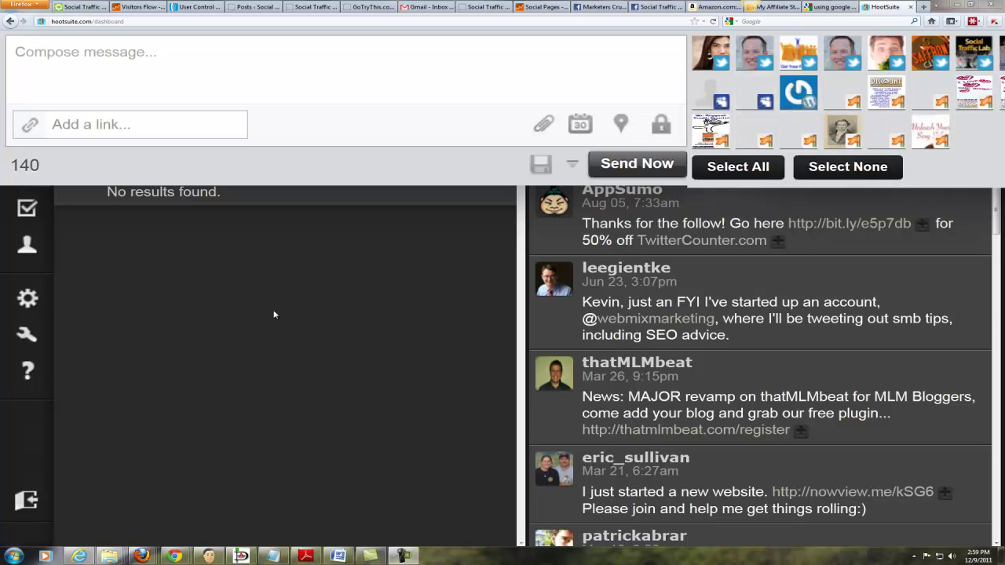
- Start a new HootSuite message, then filter GoTryThis's cloaked links by 'trial'
left_click(163, 77)
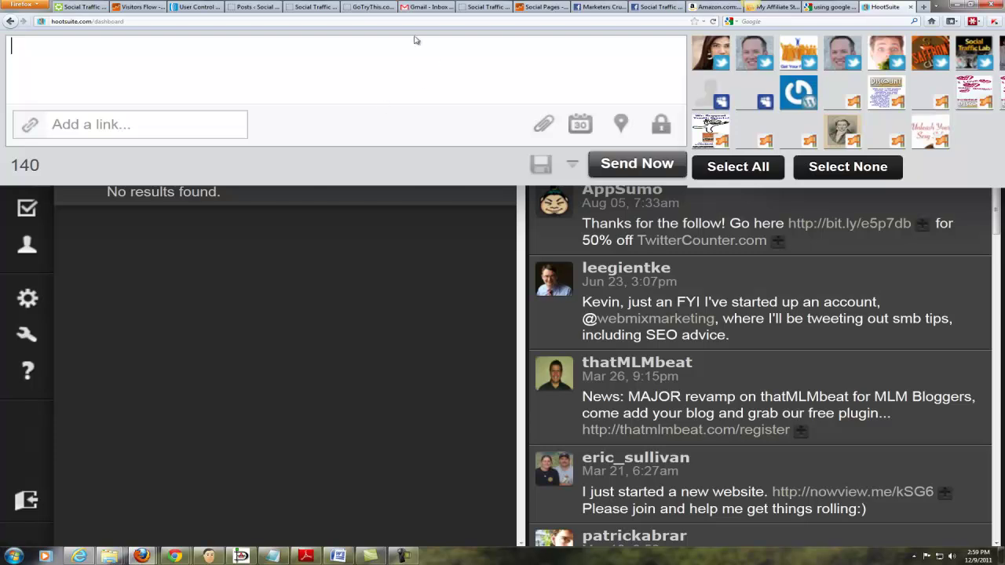
left_click(372, 8)
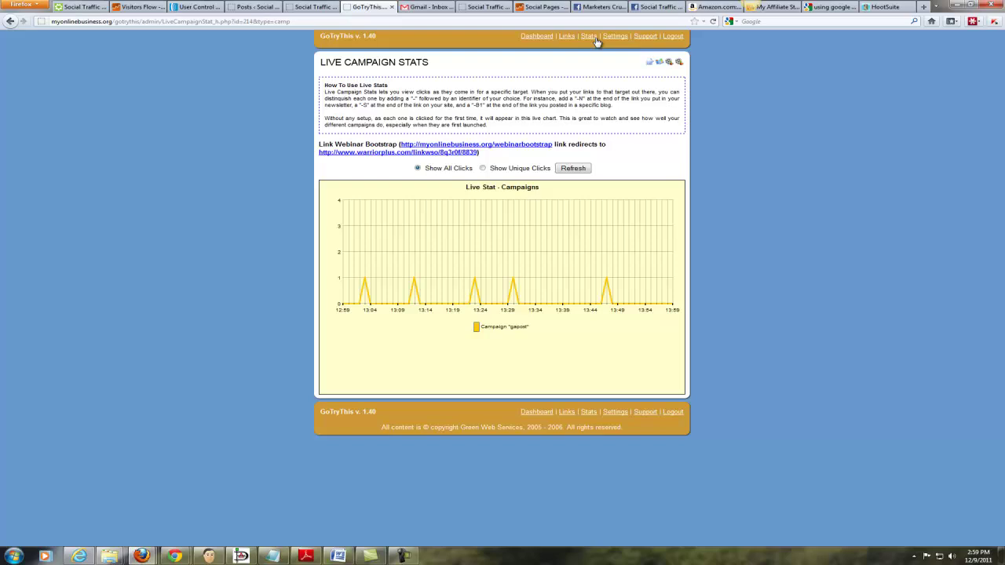
left_click(567, 36)
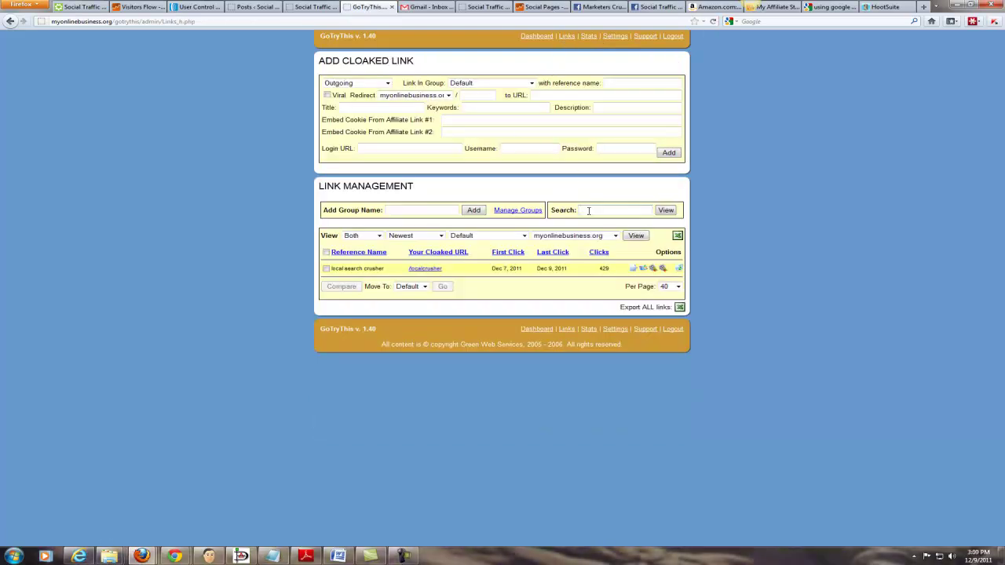
type("trial")
left_click(664, 211)
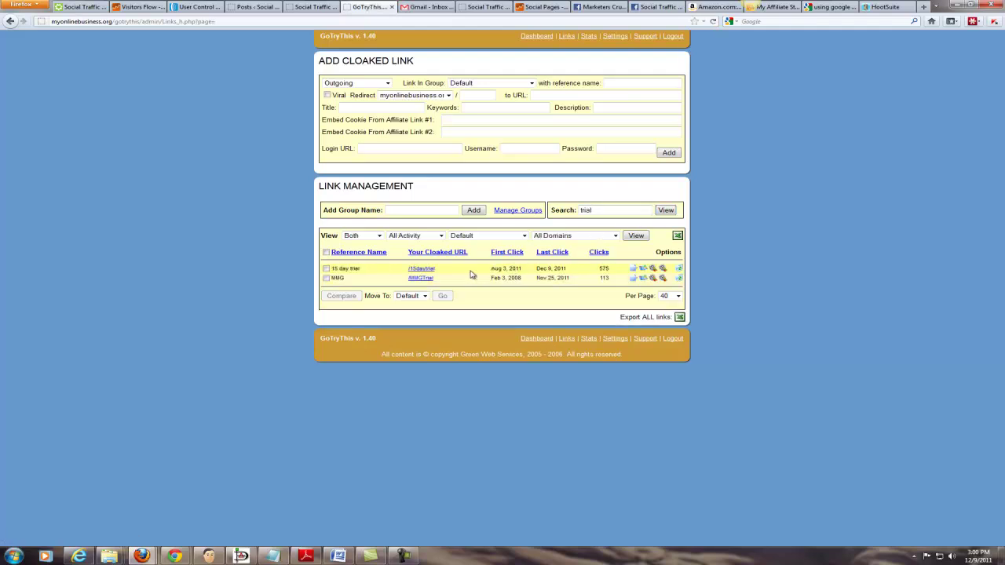
- Copy the /15daytrial link address and go back to HootSuite
right_click(430, 271)
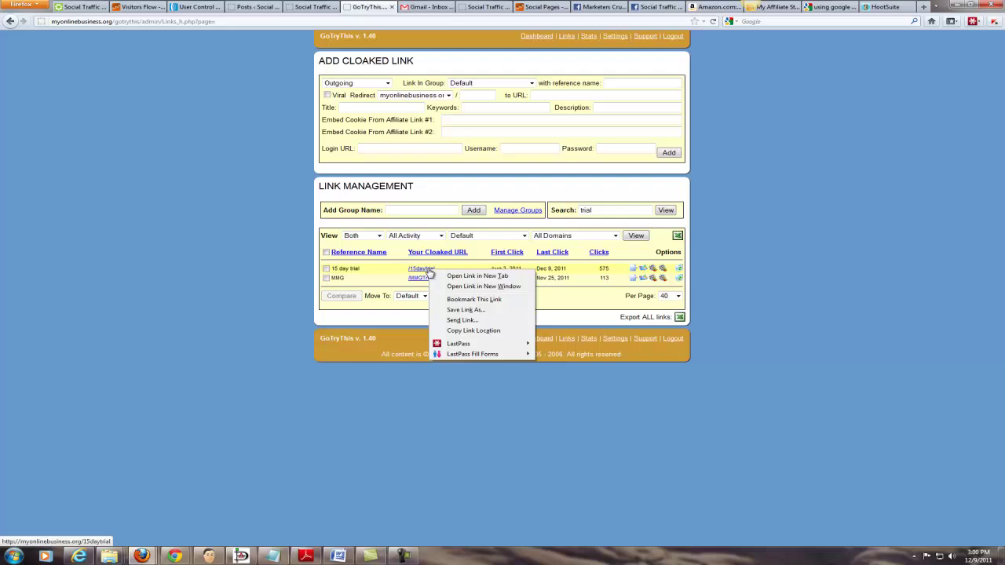
left_click(473, 331)
left_click(886, 7)
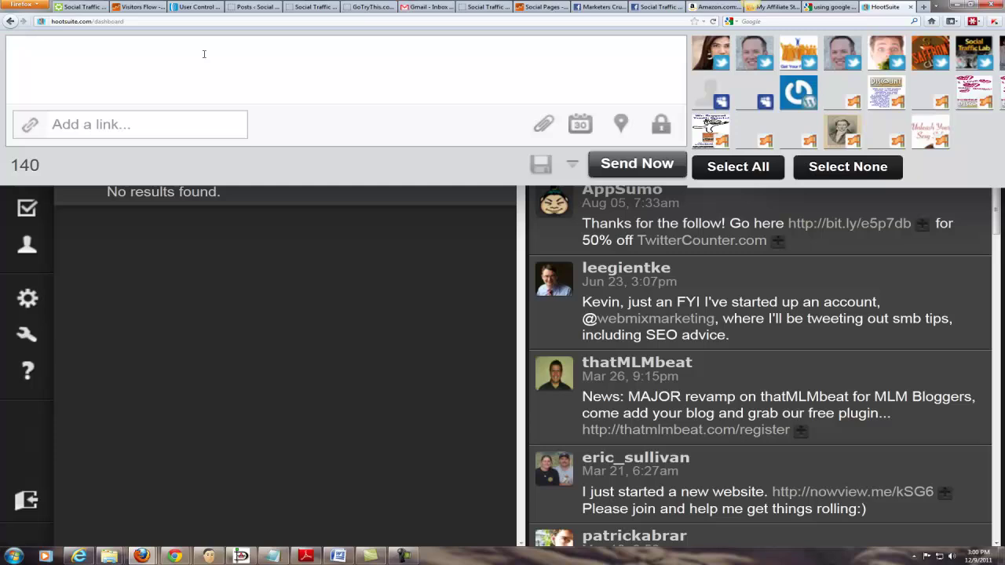
- Type 'Social Traffic Lab now offer $1 trial for their Facebook Apps!', fixing typos along the way
type("Social ")
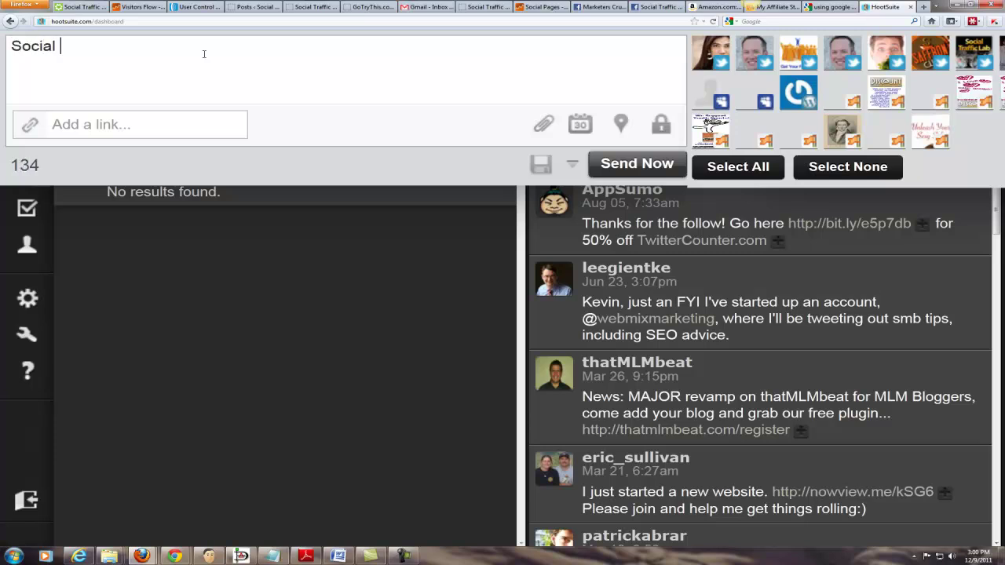
type("Traffic Lab ")
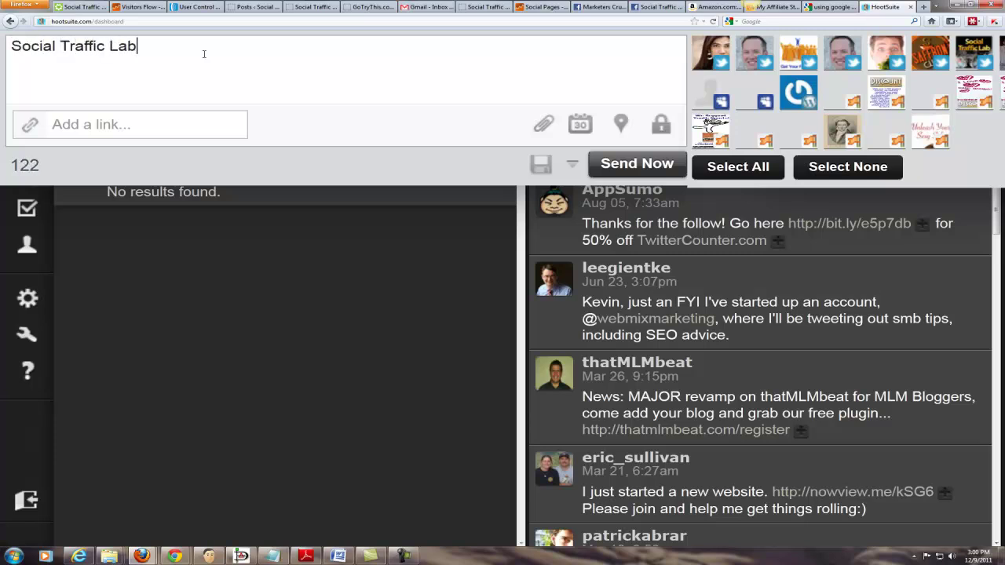
type("now offer $1 trial for thei")
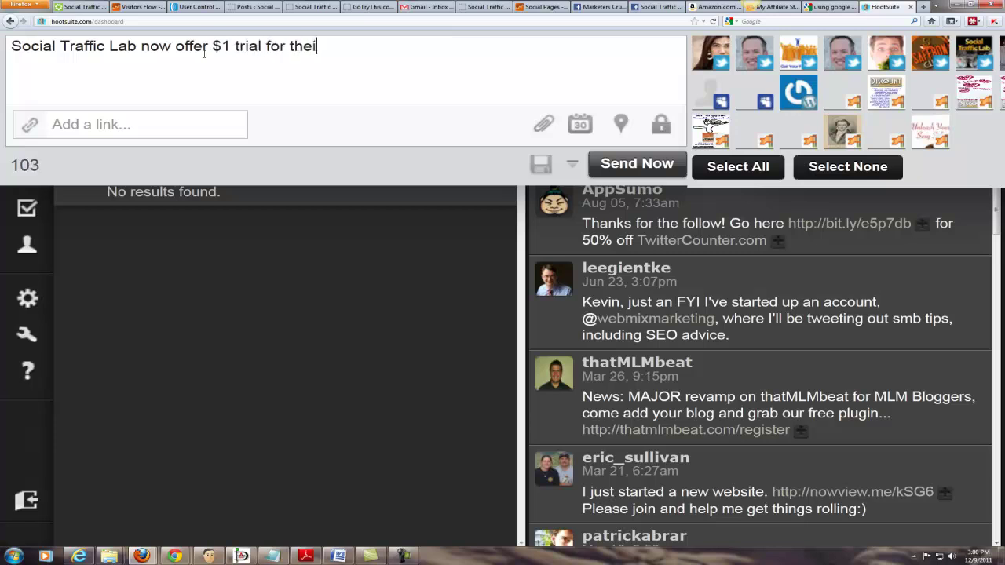
type("r Face ")
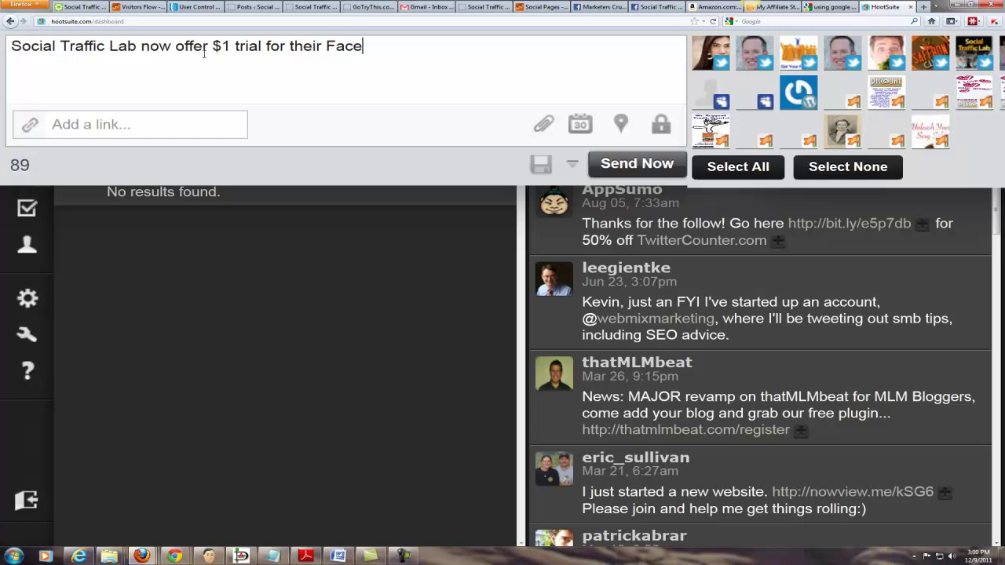
type("book Apps")
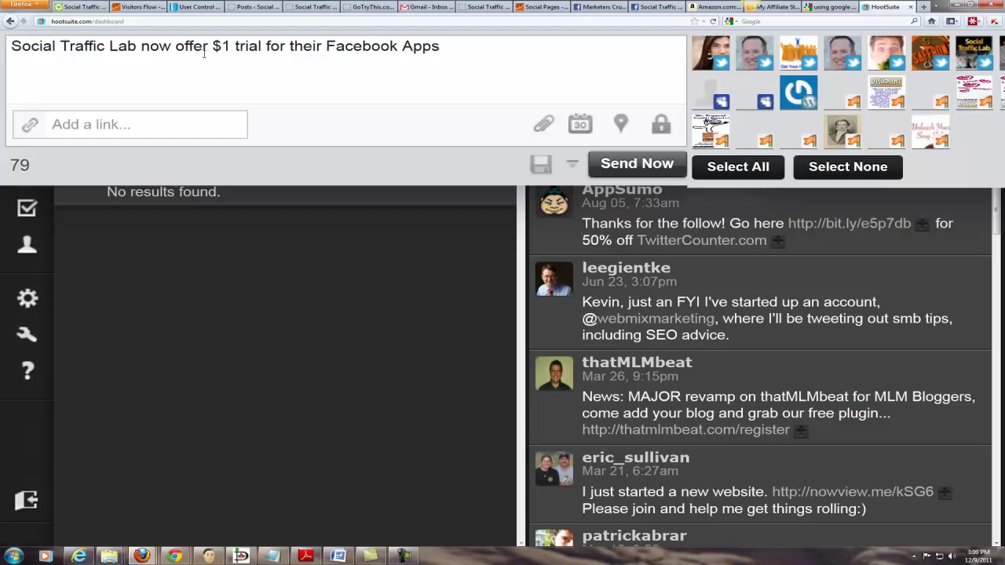
type("!")
left_click(55, 125)
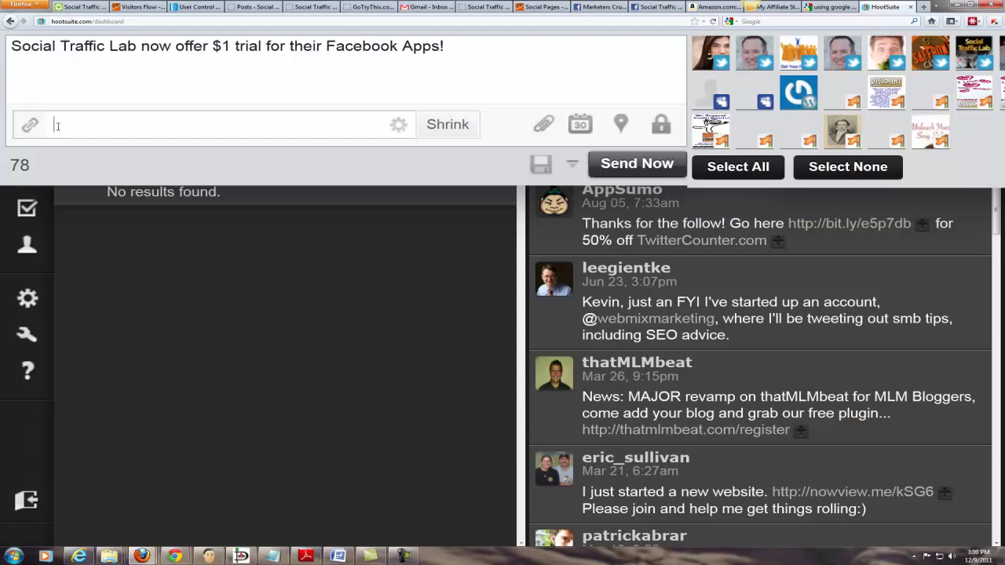
left_click(399, 126)
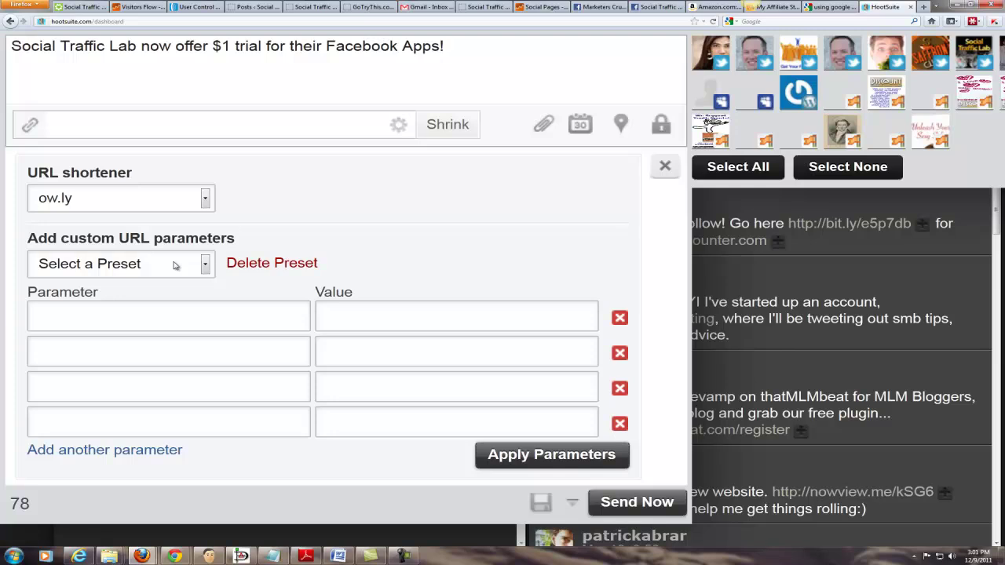
left_click(174, 265)
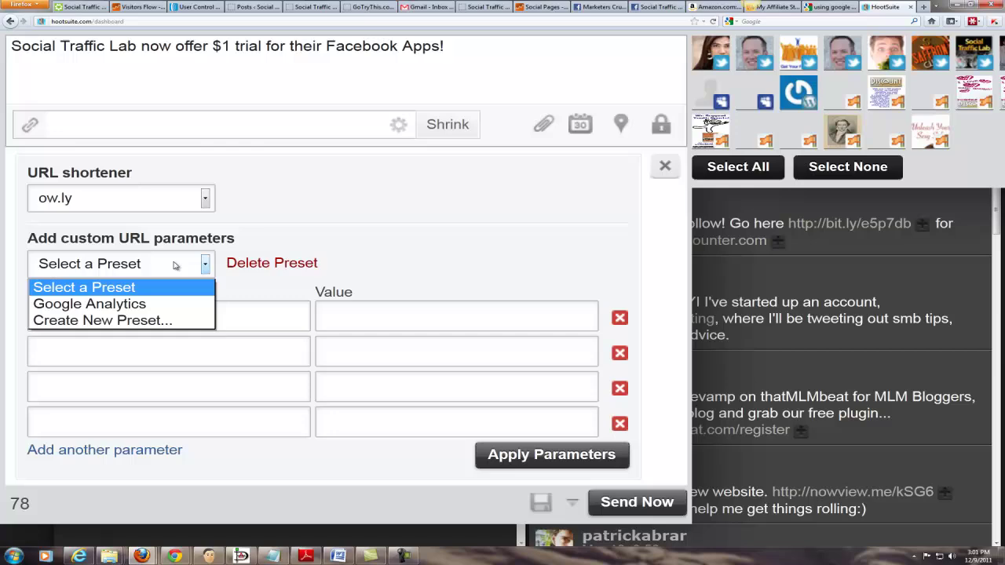
left_click(141, 301)
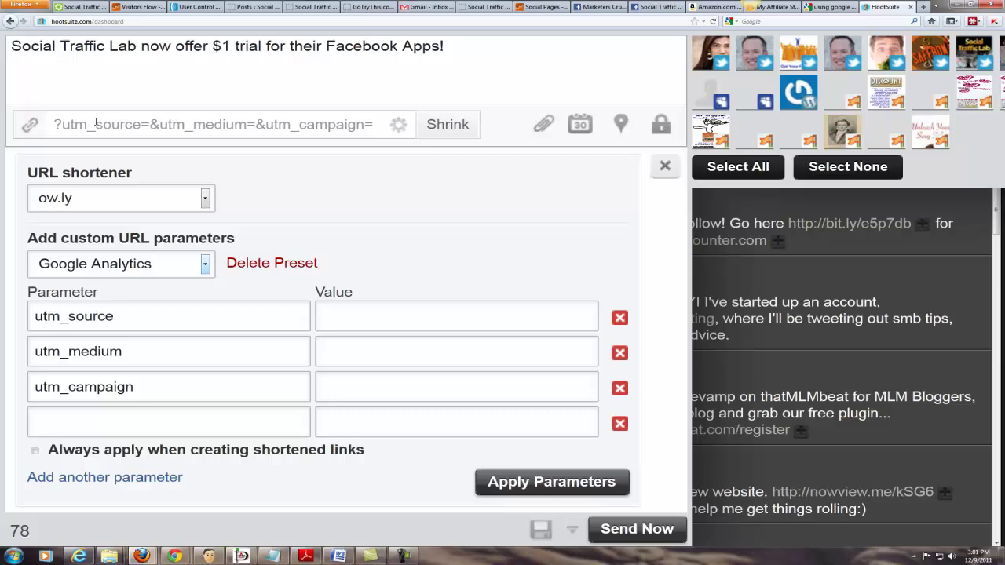
left_click(664, 168)
left_click(401, 126)
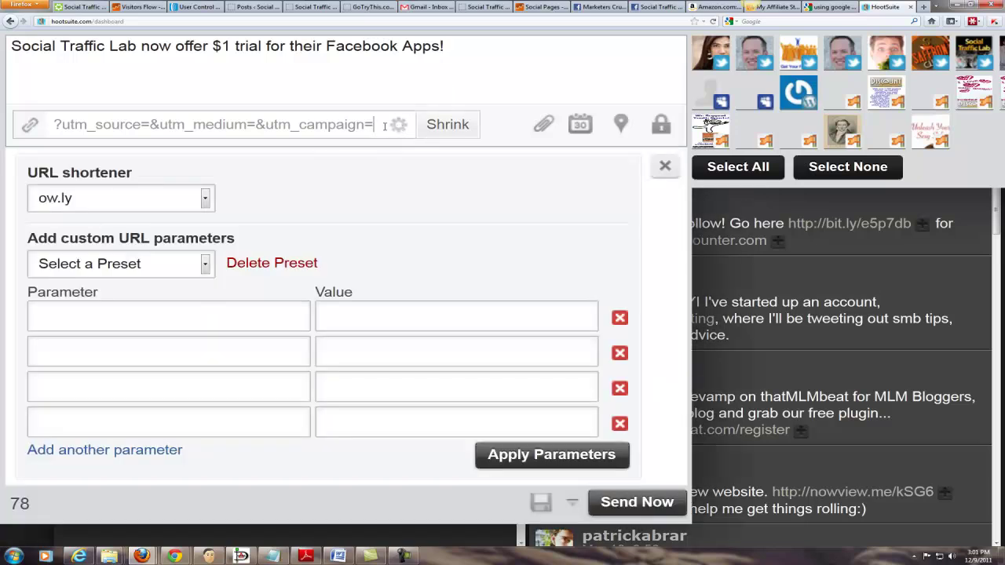
left_click_drag(384, 127, 47, 126)
key("BackSpace")
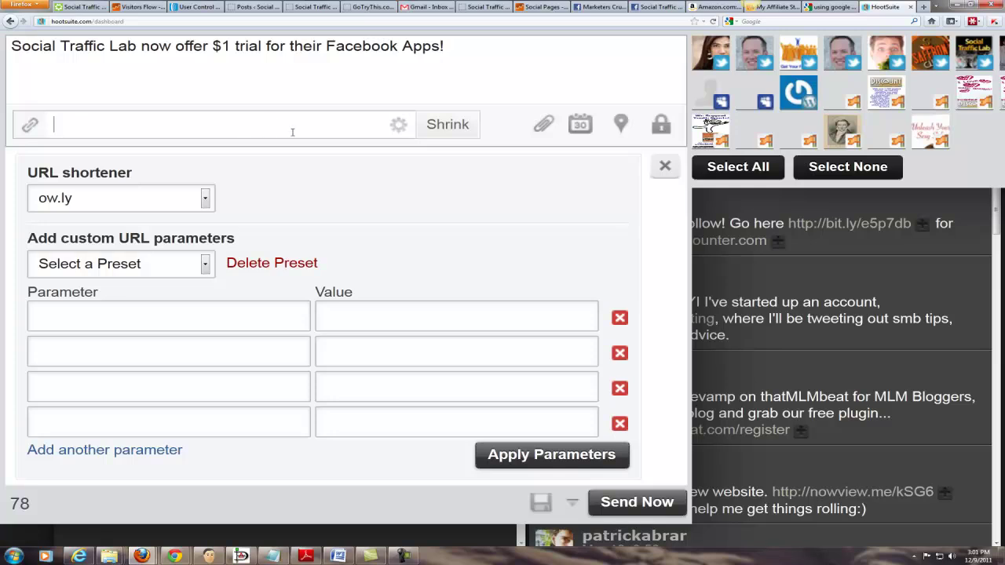
- Paste the 15 day trial link and pick the Google Analytics parameter preset
left_click(664, 167)
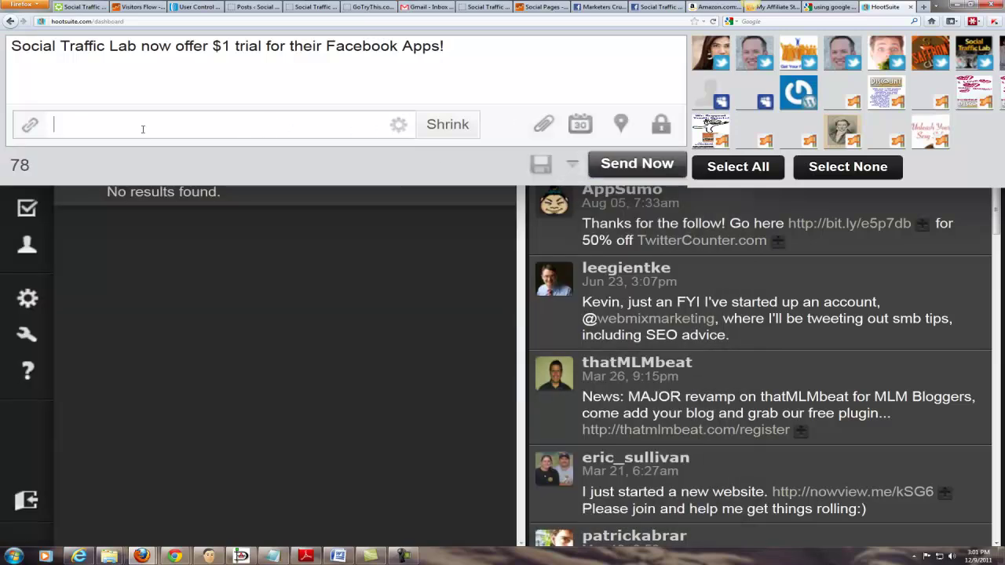
key("ctrl+v")
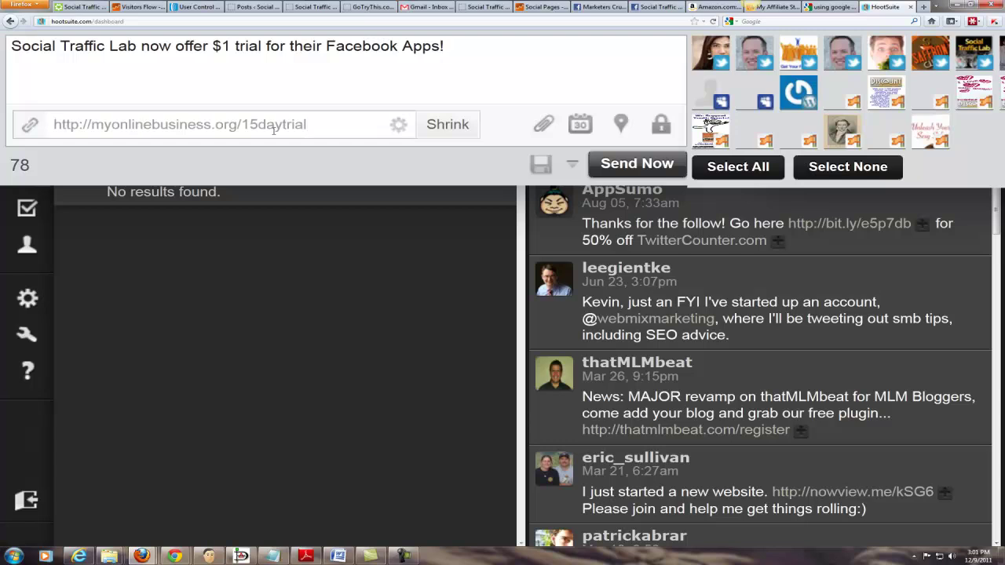
left_click(397, 125)
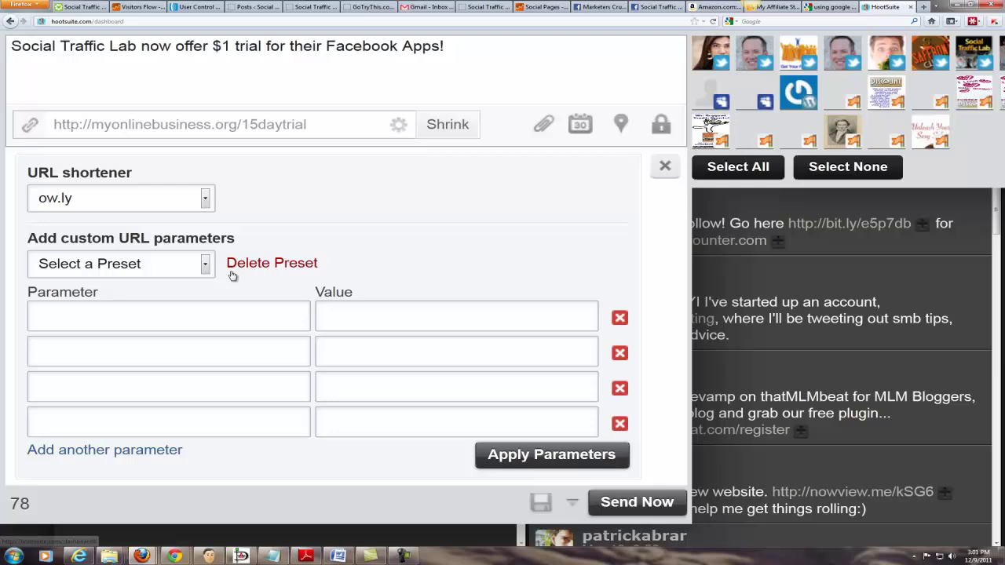
left_click(206, 265)
left_click(184, 303)
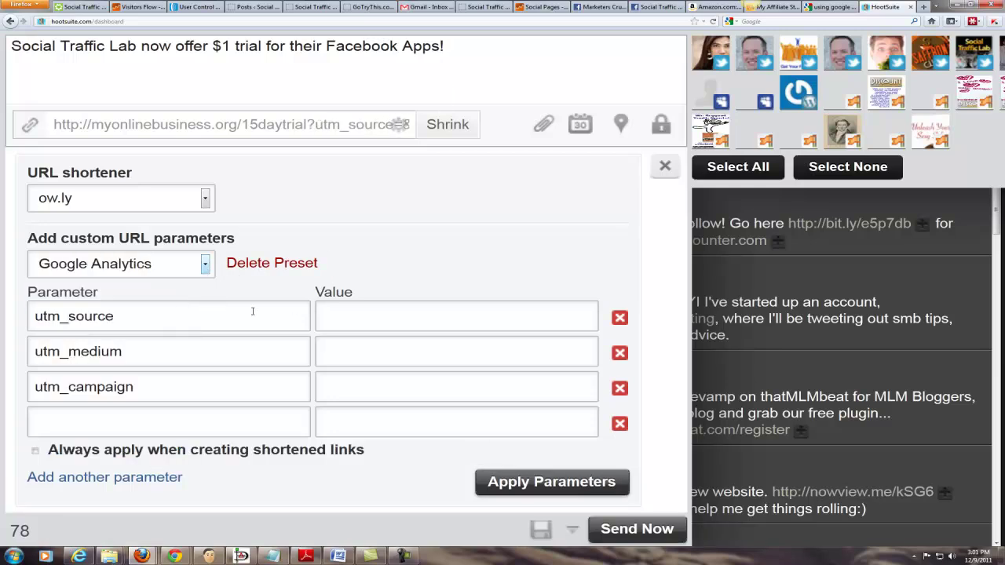
- Set utm_source twitter.com, utm_medium social media and utm_campaign dollartrial
left_click(338, 318)
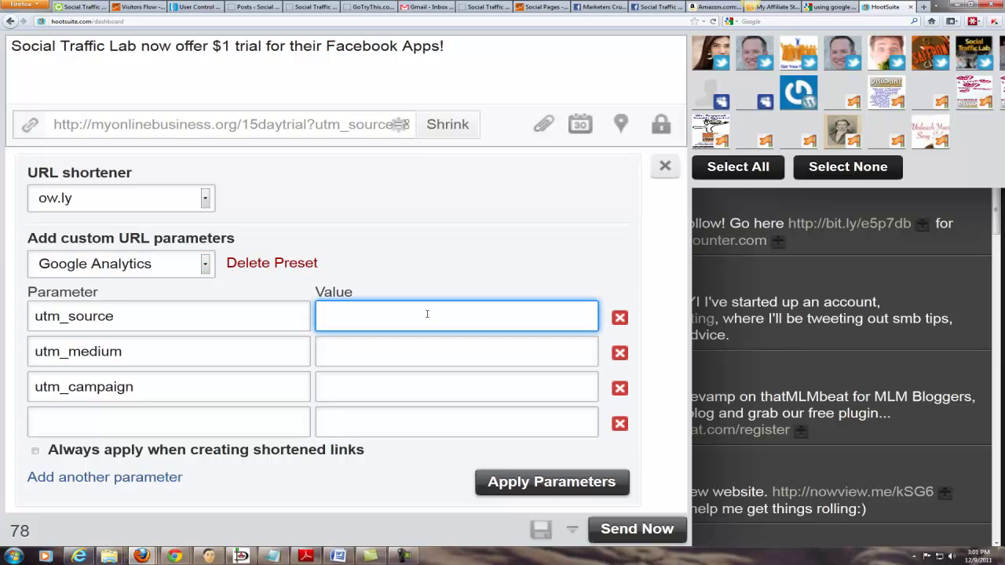
type("twitter.com")
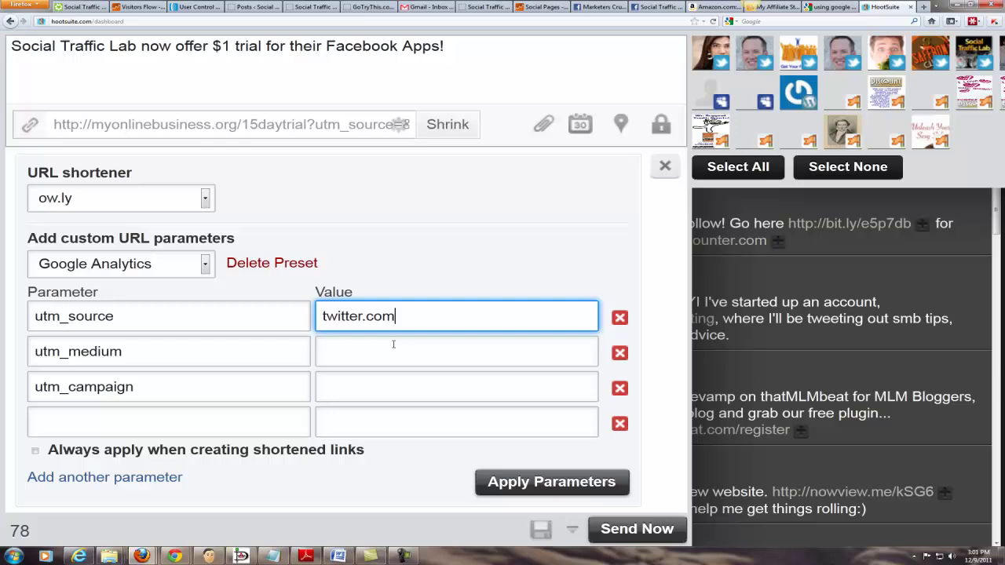
left_click(384, 351)
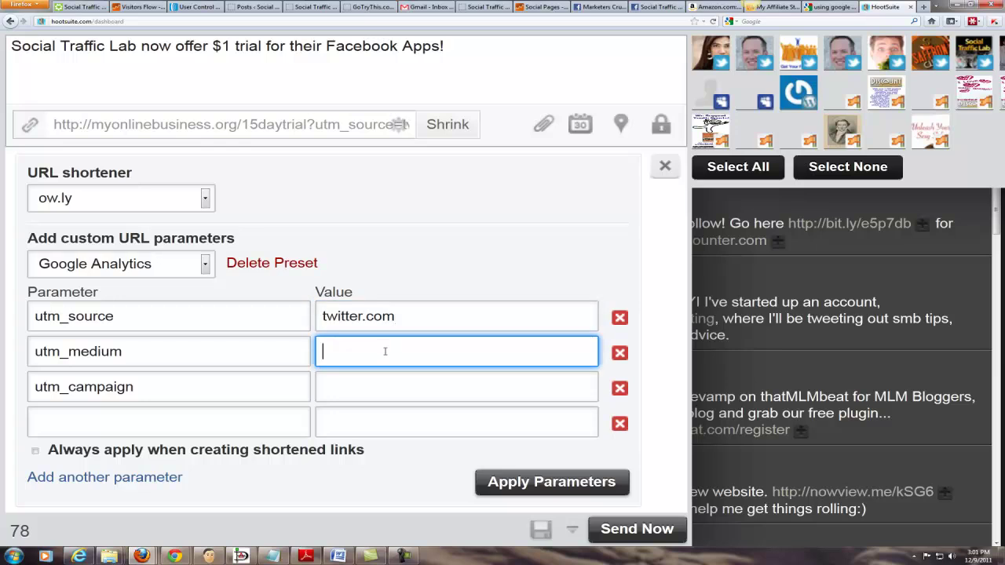
type("social media")
left_click(358, 387)
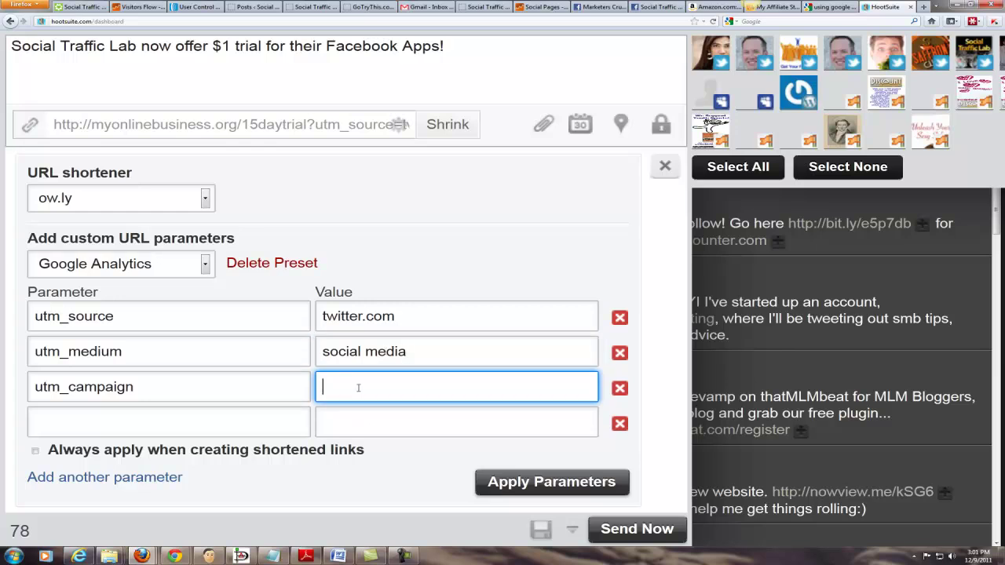
type("dollartrial")
- Apply the tracking parameters and select two Twitter profiles as destinations
left_click(547, 482)
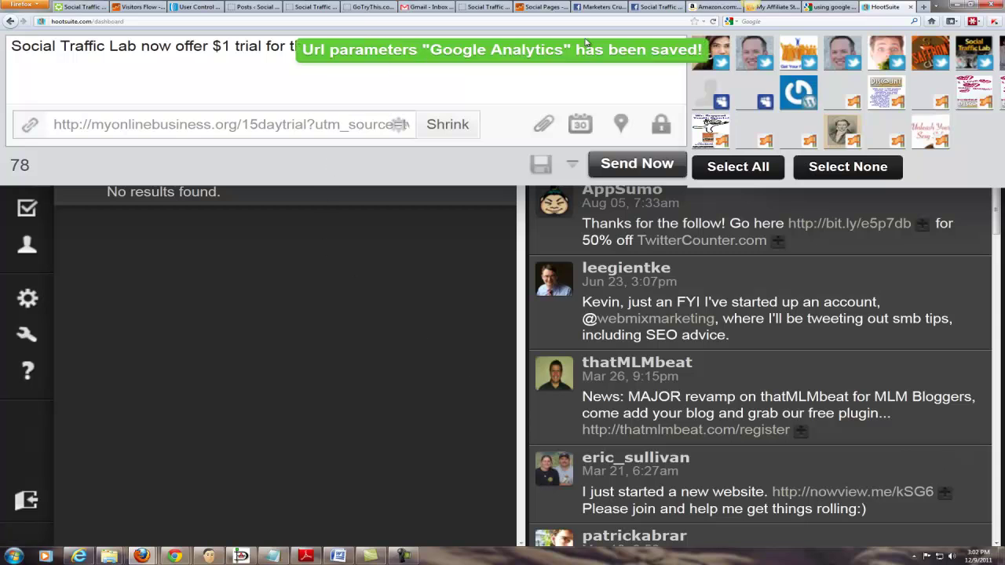
left_click(759, 55)
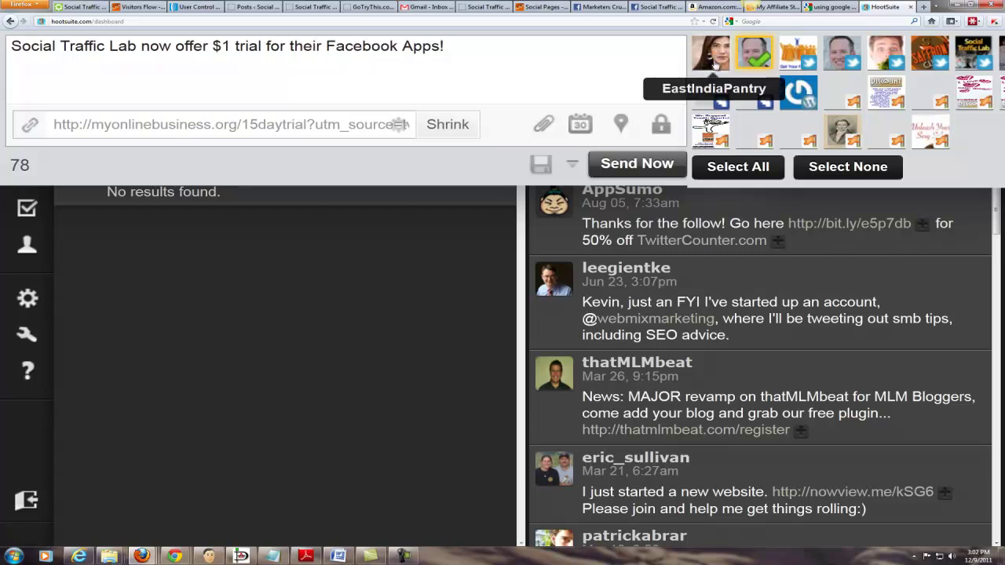
left_click(842, 52)
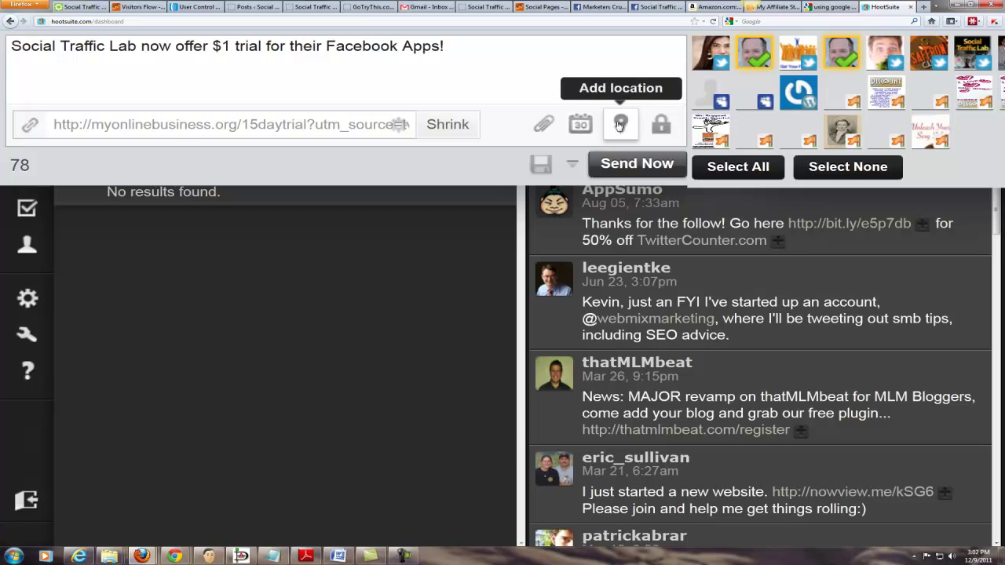
- Shrink the tagged link to ow.ly/7UJDT and send the promo message
left_click(627, 163)
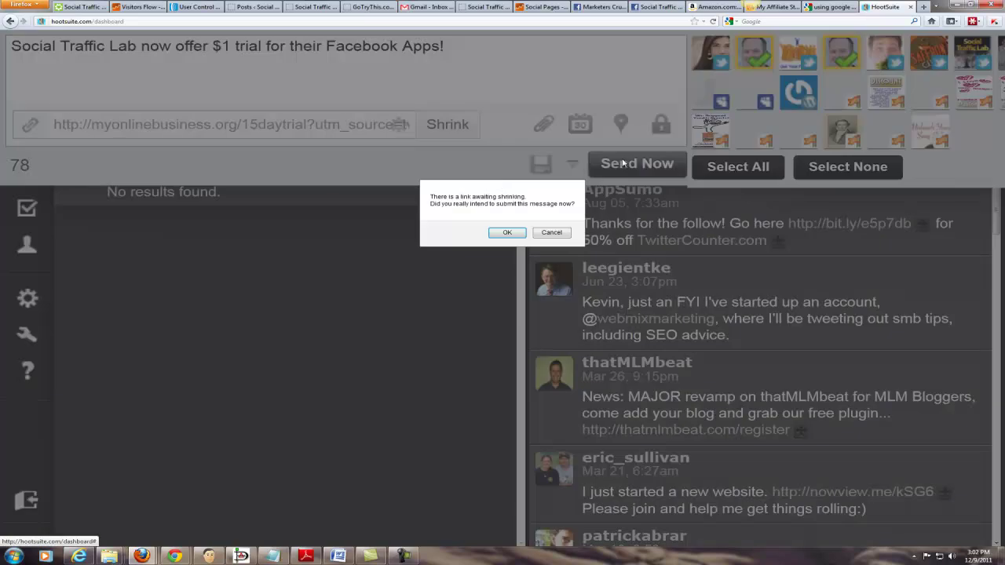
left_click(553, 232)
left_click(460, 127)
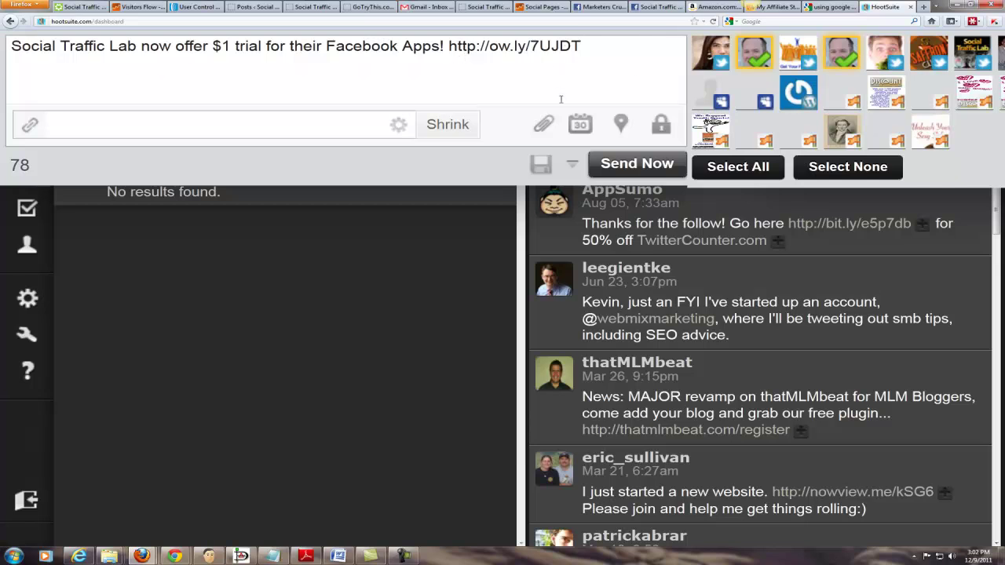
left_click(602, 161)
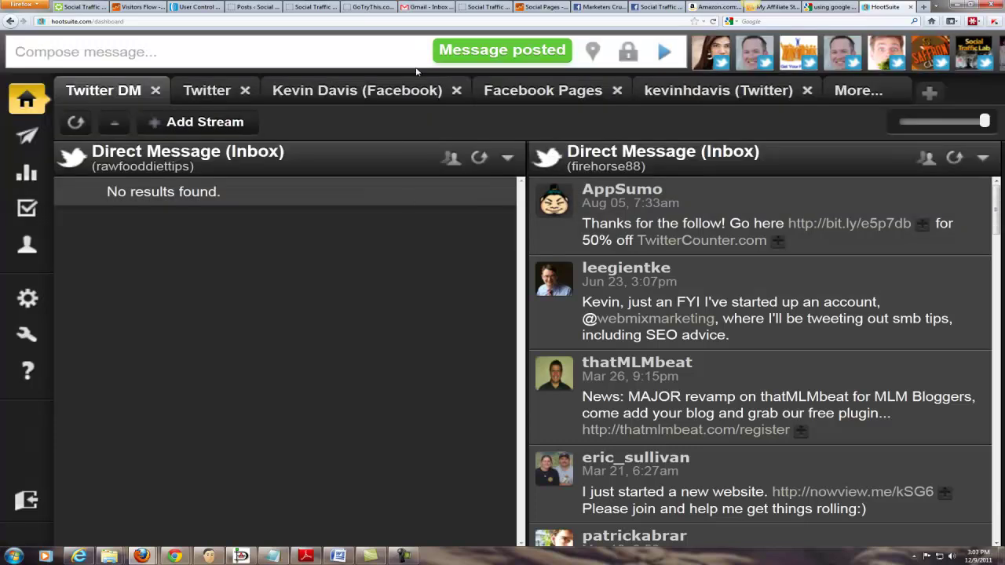
- Load the posting account's Twitter profile page in Firefox
left_click(293, 22)
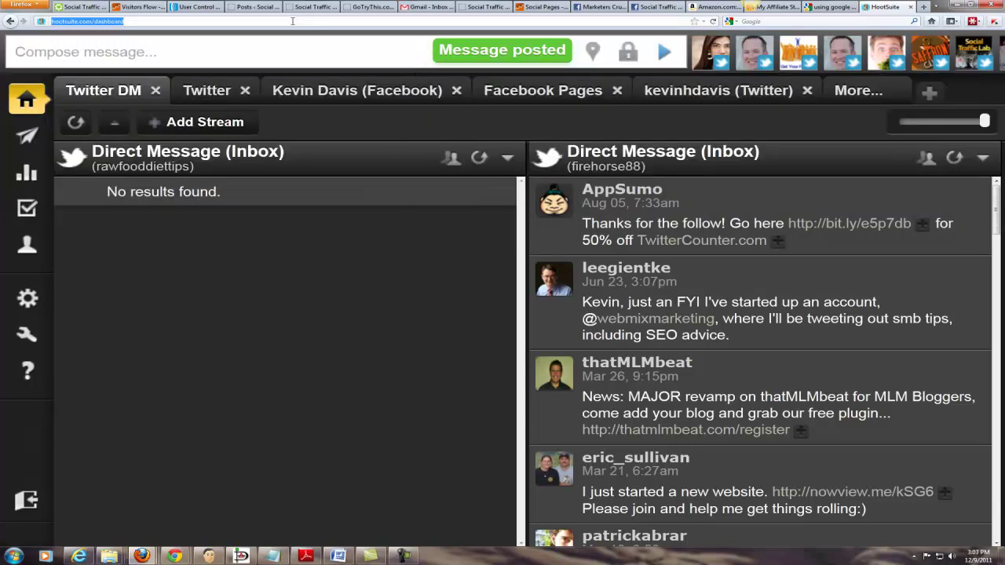
type("twitter")
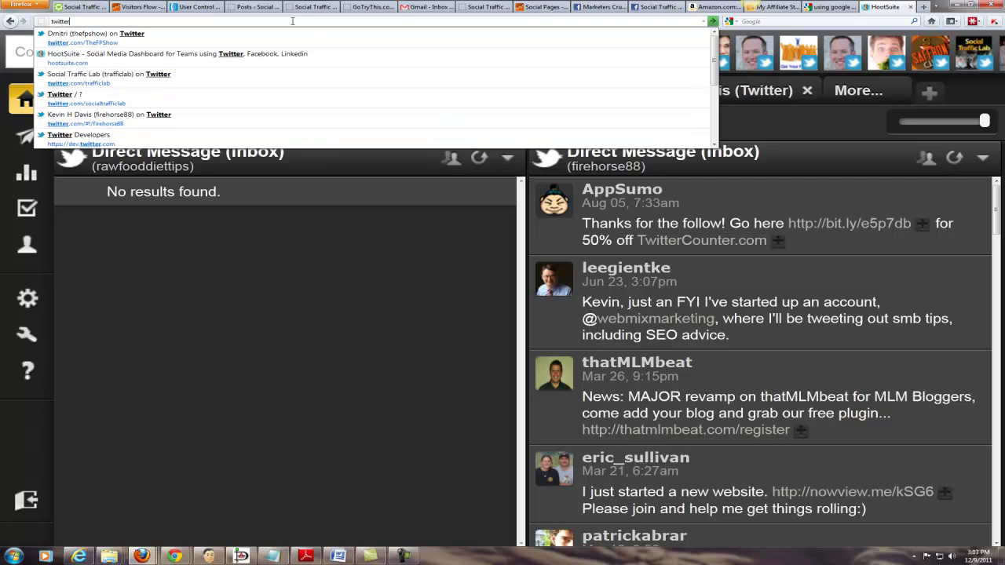
type(".com/")
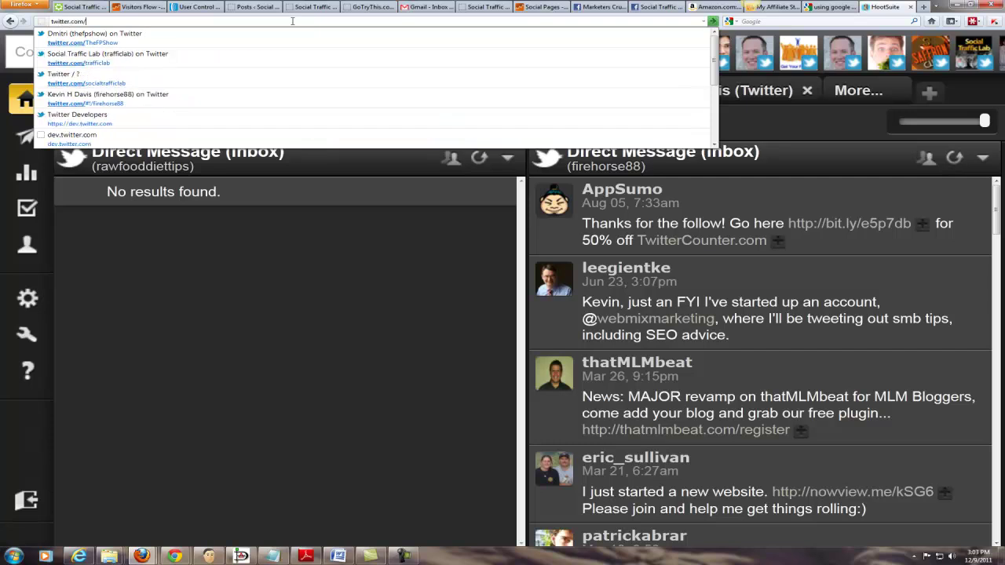
type("firehorse")
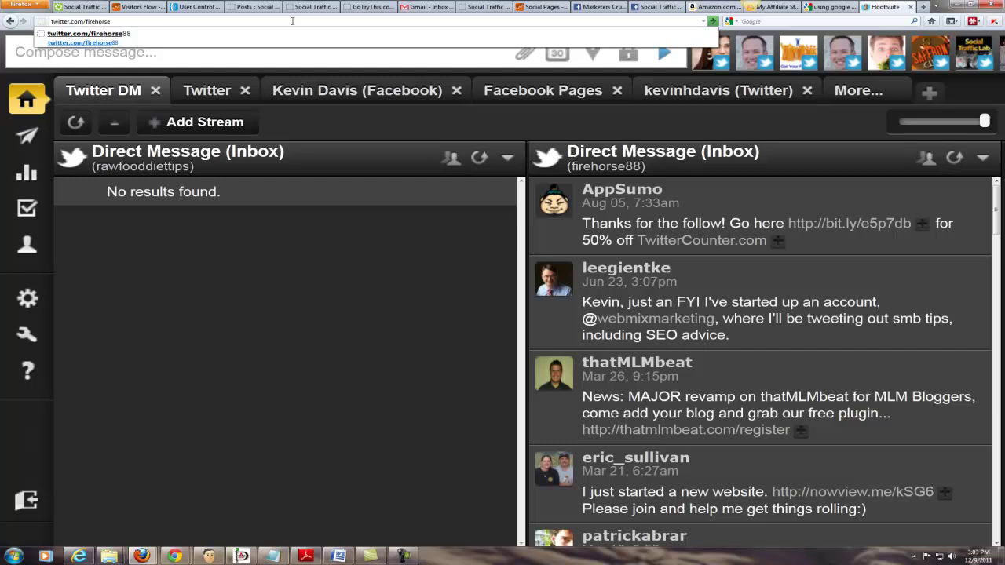
key("Return")
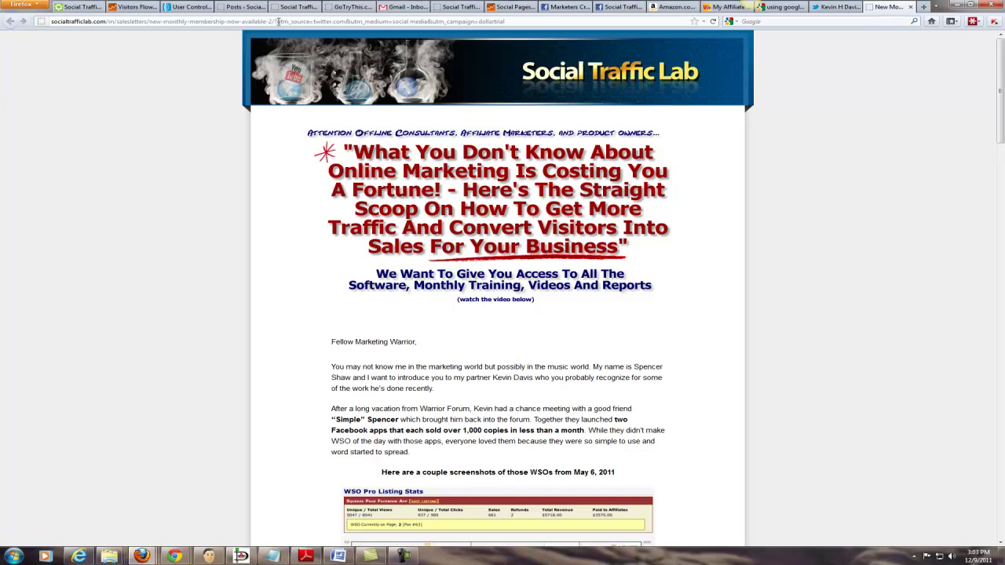
- Select the ?utm query part of the page address and search Start for 'notep'
left_click_drag(272, 22, 290, 22)
left_click_drag(515, 21, 273, 24)
key("ctrl+c")
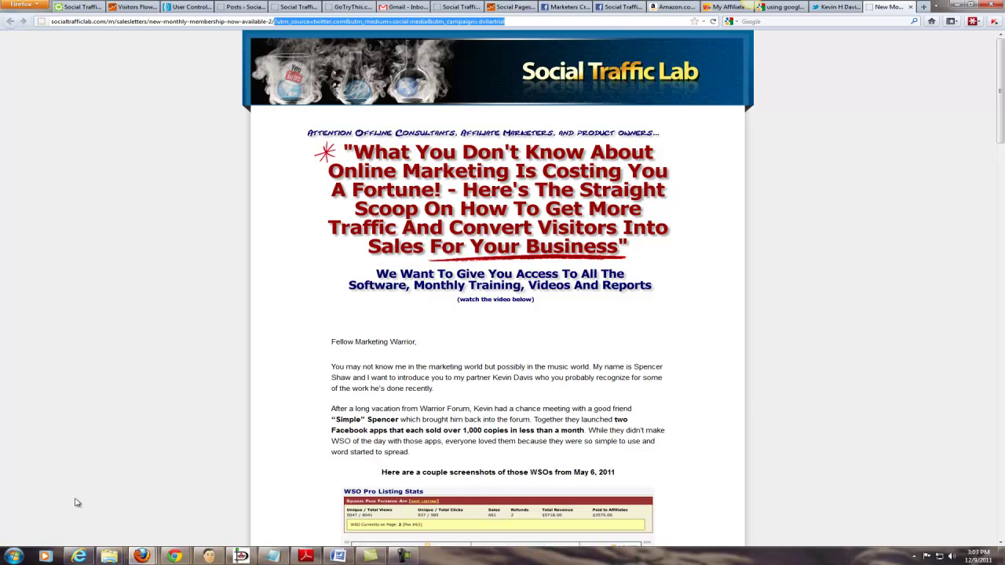
left_click(14, 556)
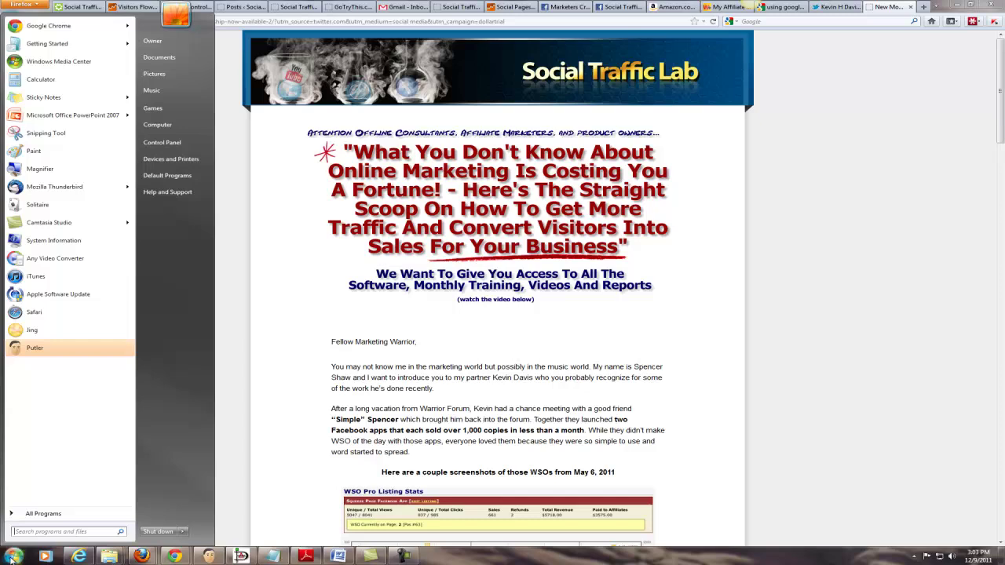
left_click(95, 532)
type("notep")
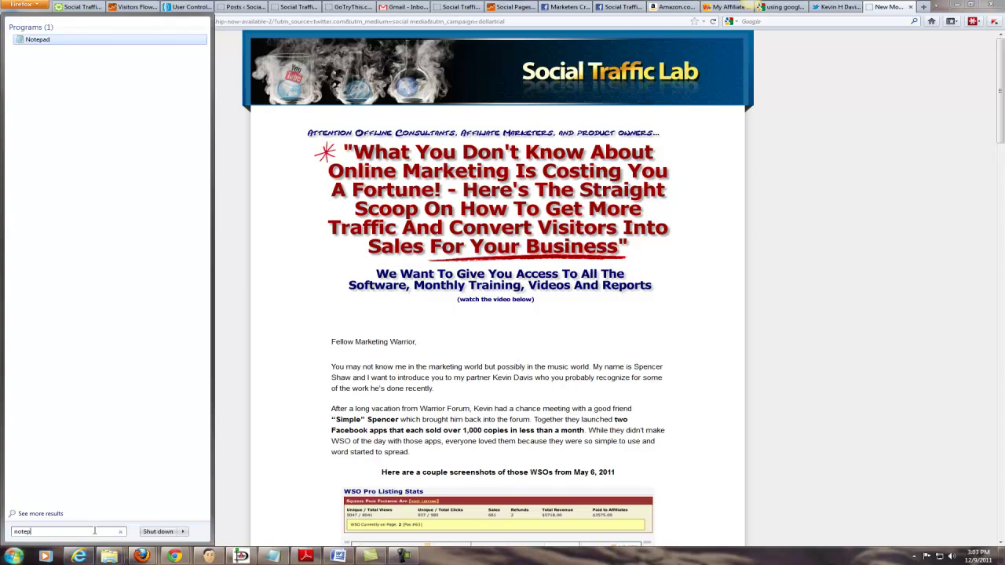
- Launch Notepad, paste the UTM query string and enlarge it to 48 pt
left_click(49, 40)
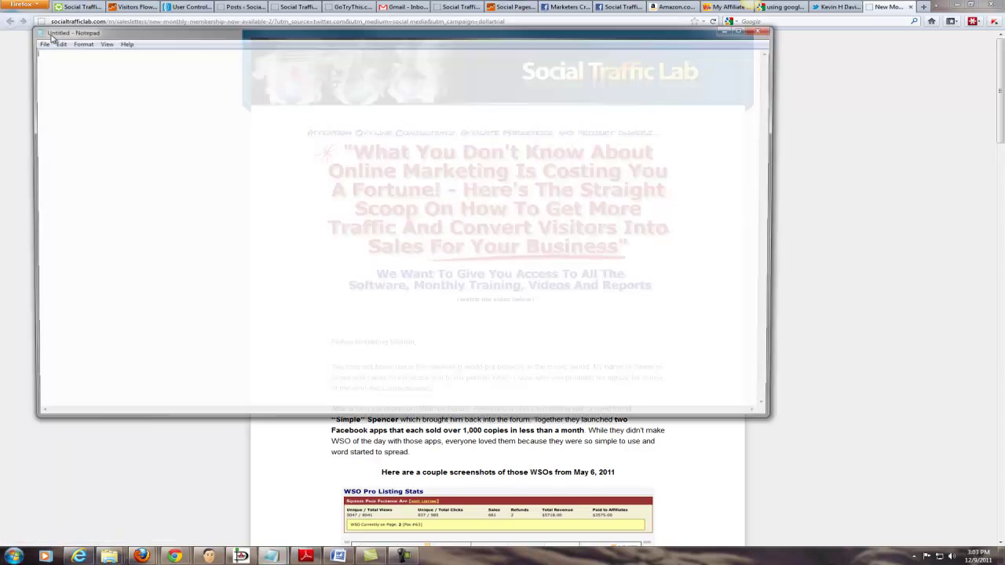
key("ctrl+v")
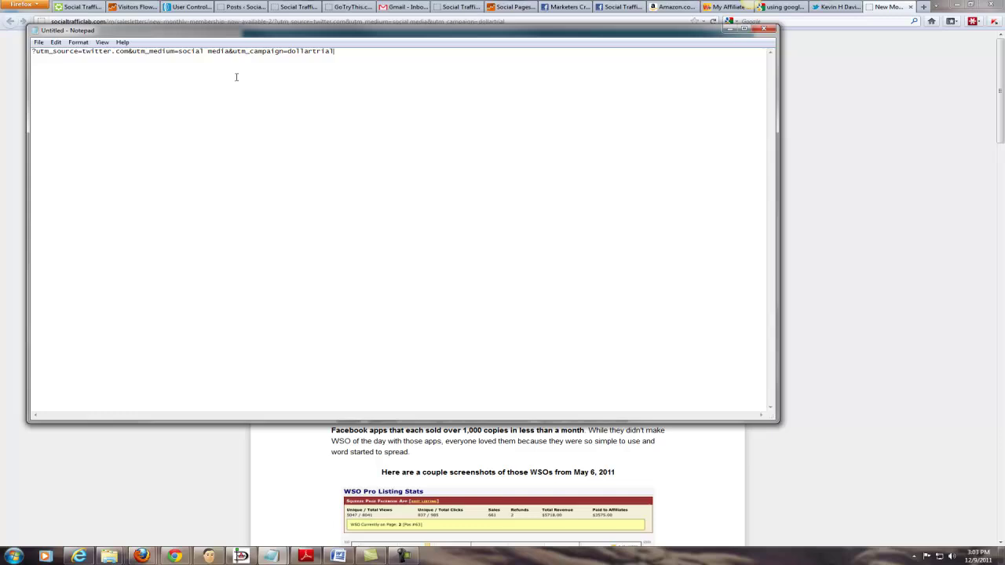
left_click_drag(336, 50, 31, 50)
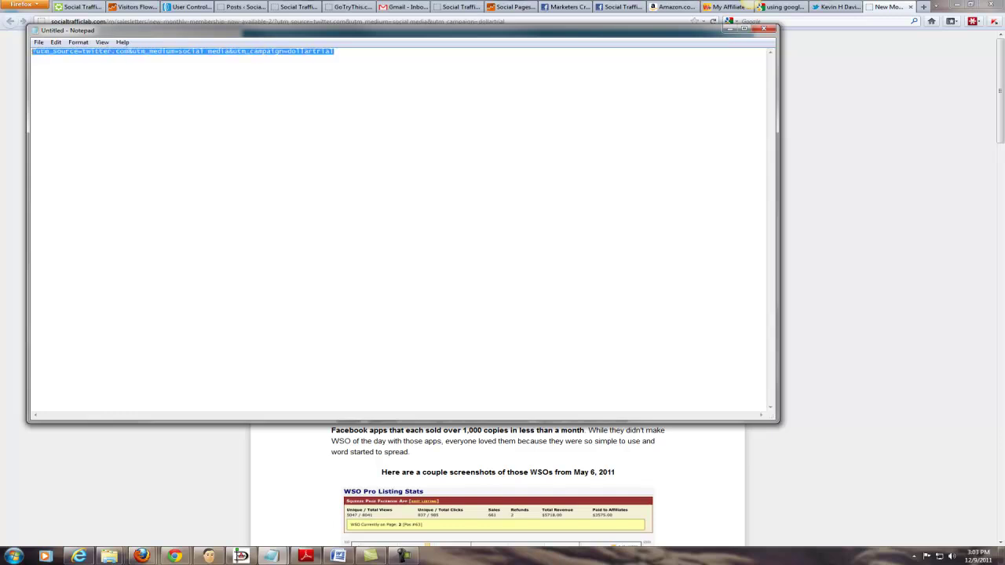
left_click(79, 43)
left_click(91, 63)
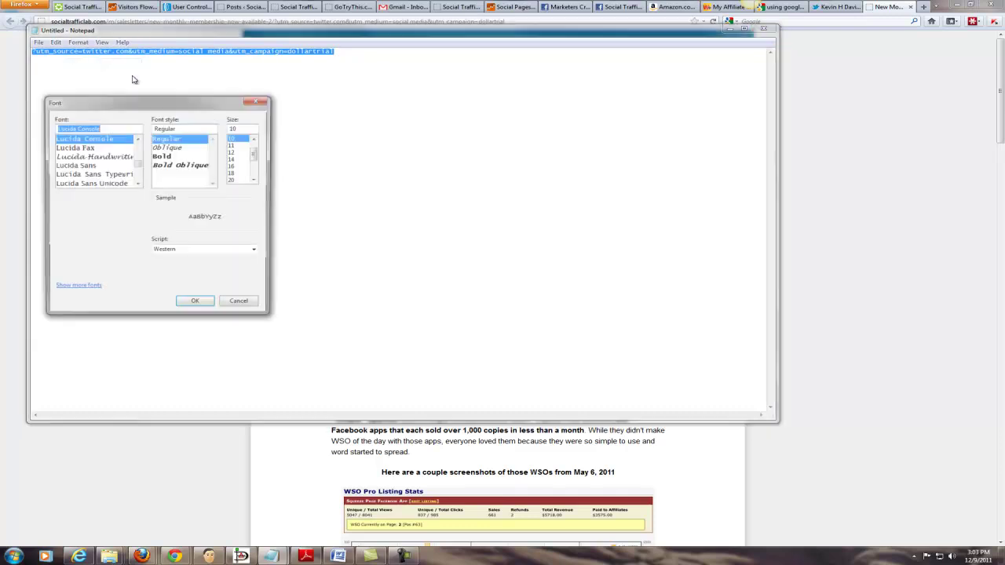
scroll(254, 177, "down", 2)
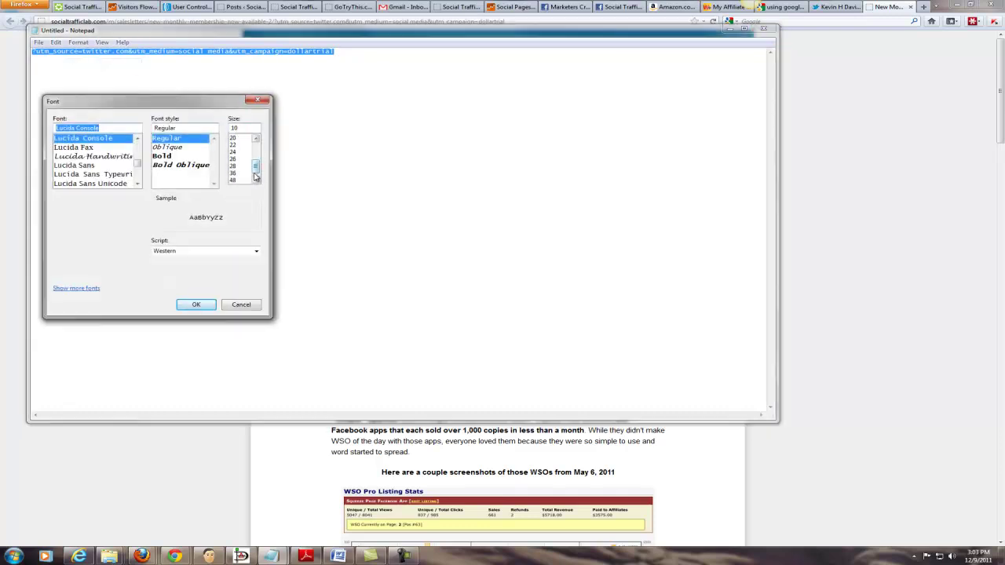
left_click(239, 180)
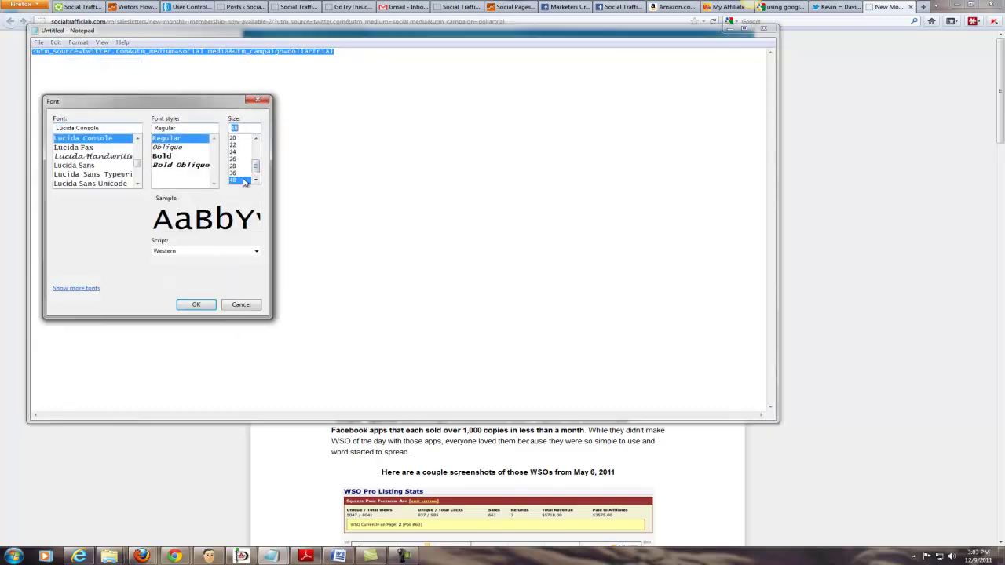
left_click(197, 305)
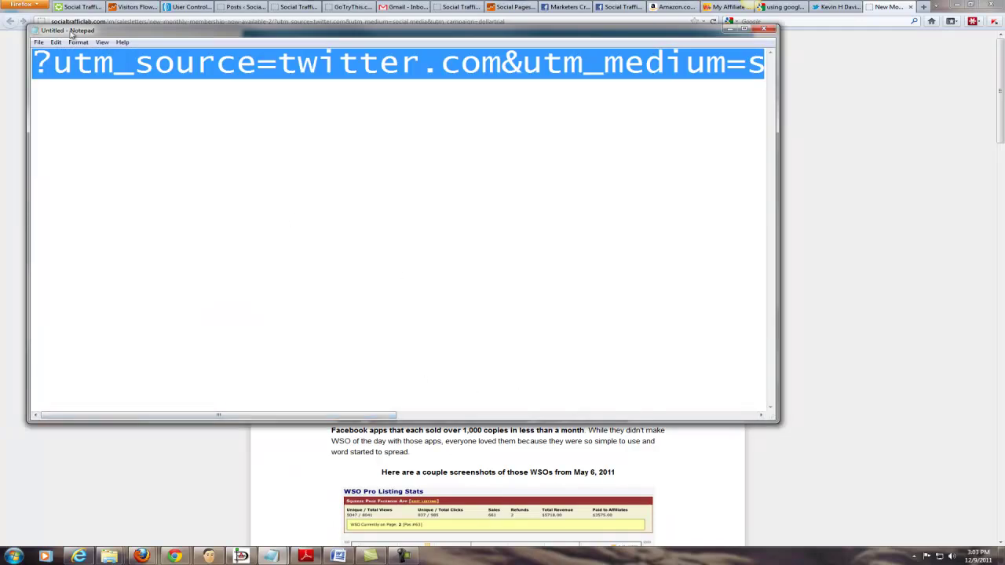
- Reduce the pasted text's font size to 28 pt
left_click(86, 43)
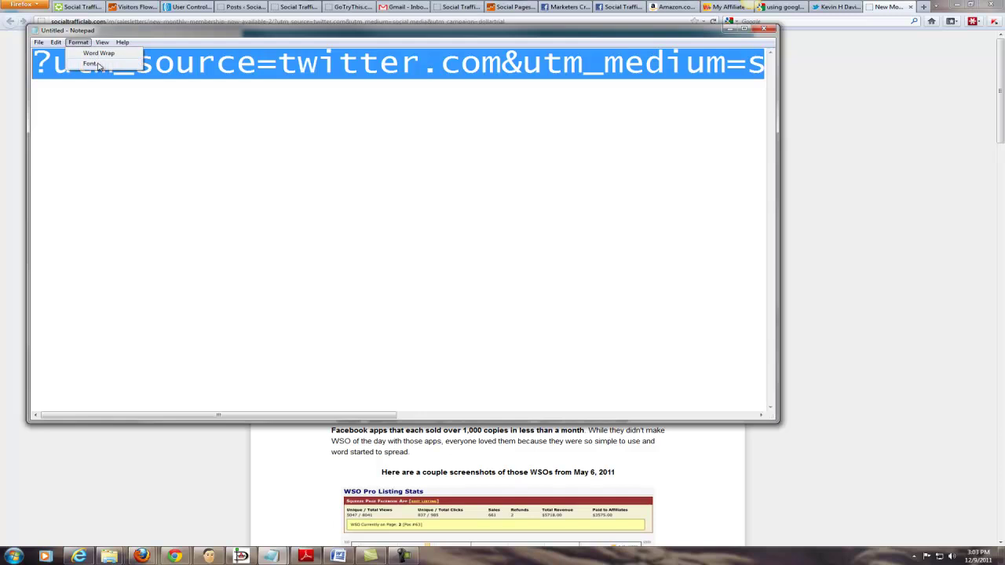
left_click(92, 62)
left_click(239, 159)
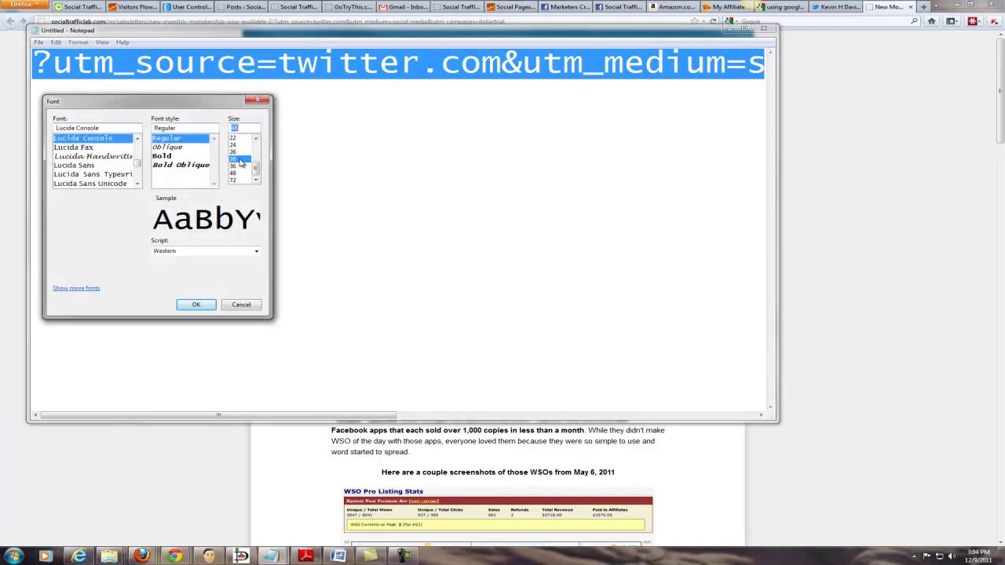
left_click(196, 304)
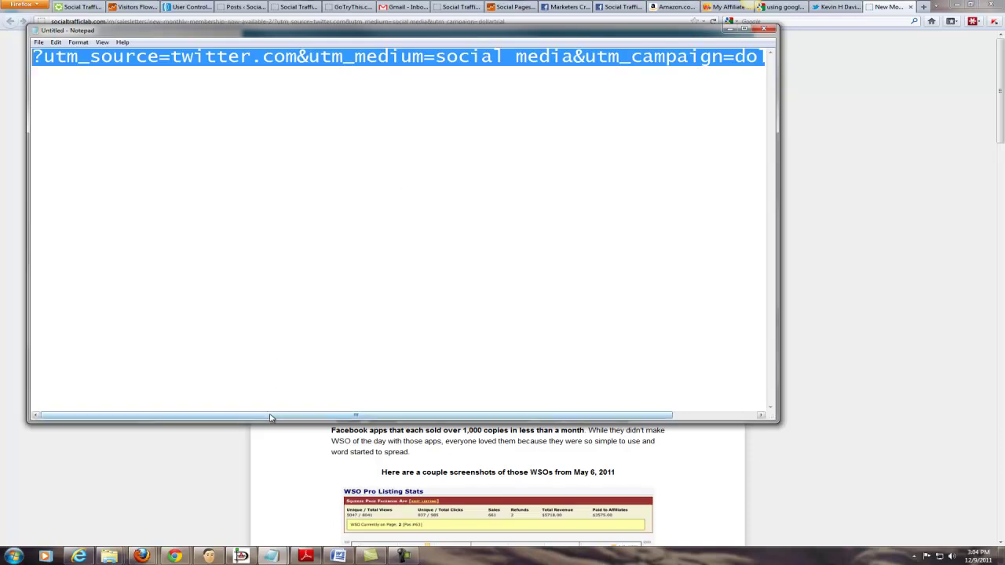
left_click_drag(268, 417, 419, 412)
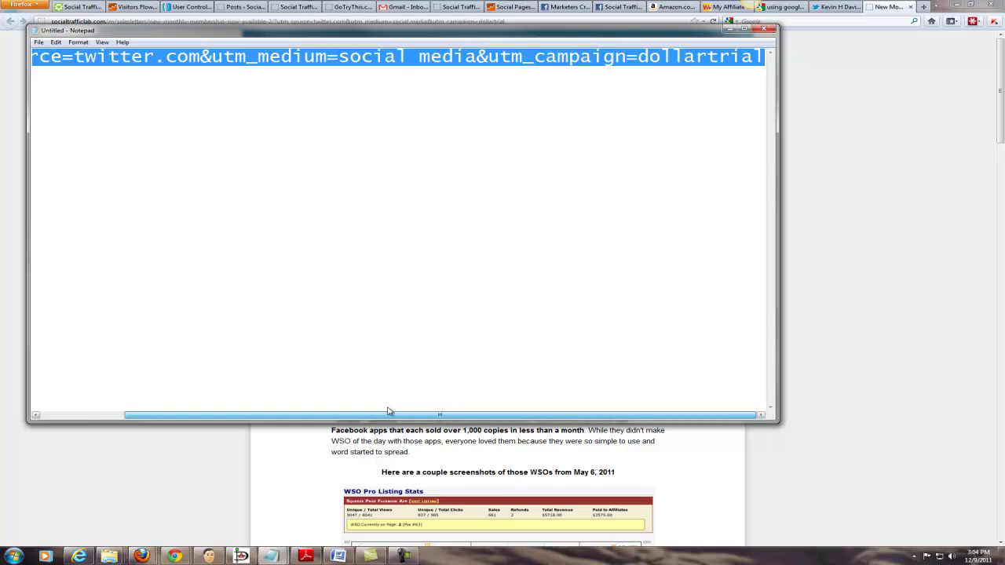
left_click_drag(384, 410, 219, 397)
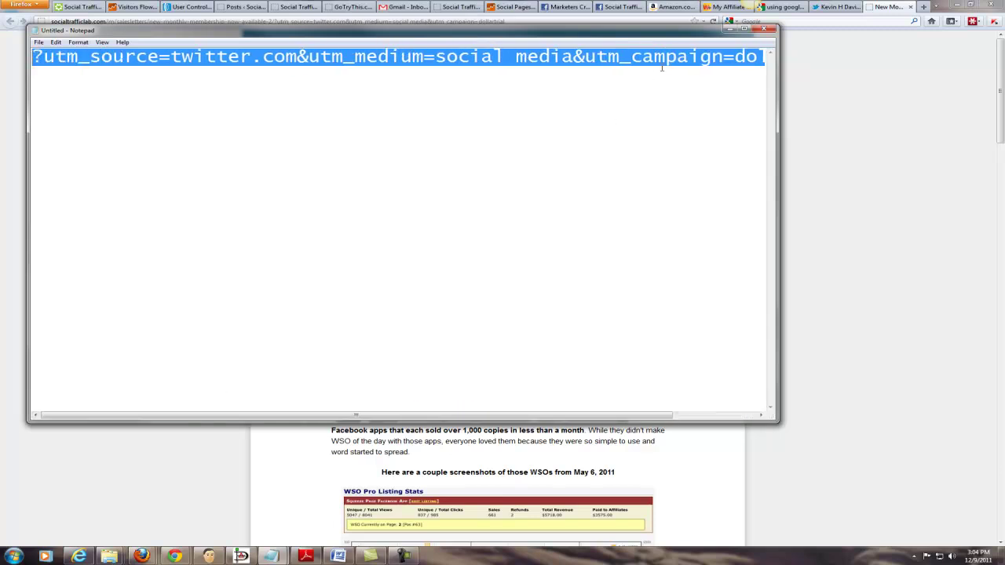
- Keep Notepad open but moved aside, and switch to the Twitter profile tab
left_click(763, 28)
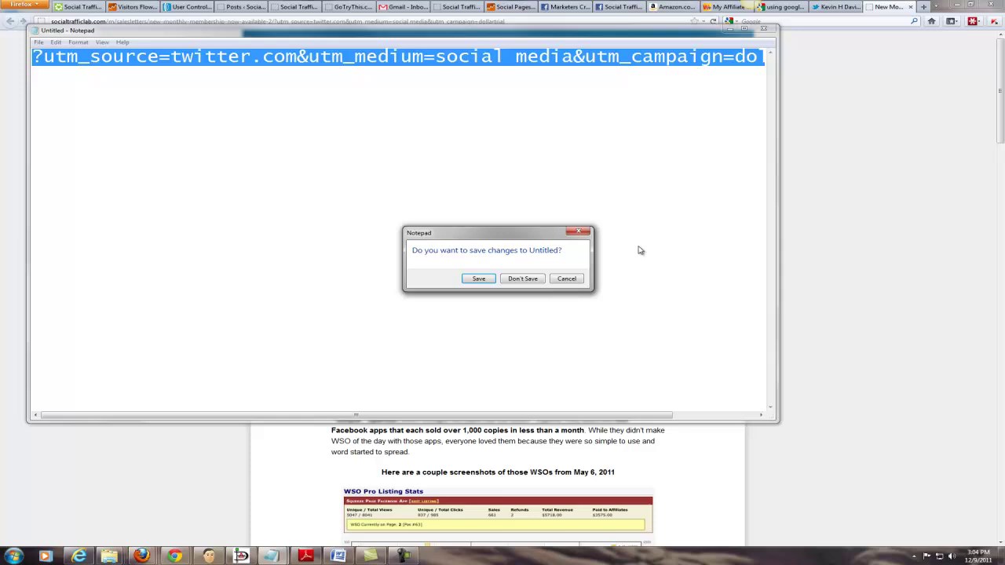
left_click(567, 279)
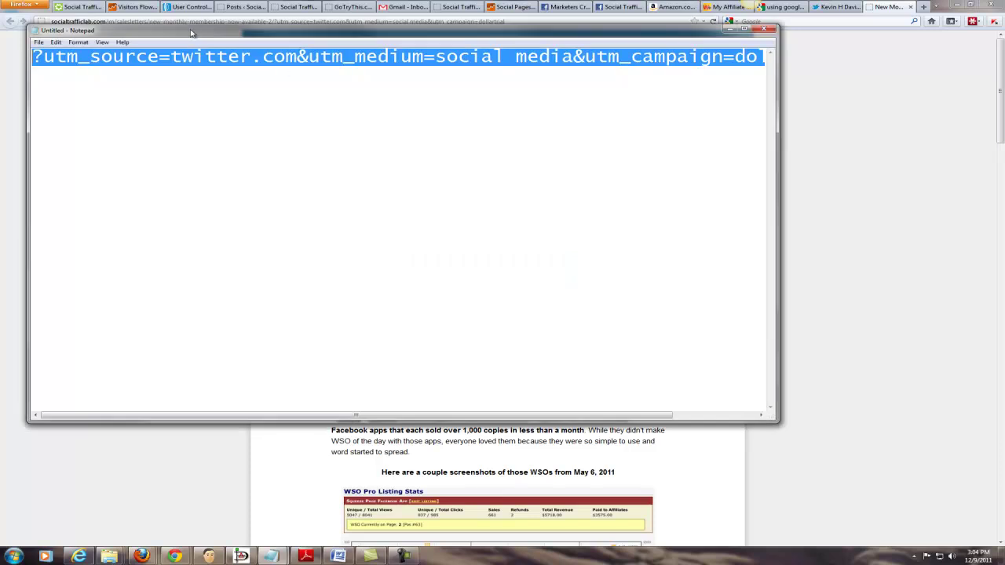
left_click_drag(189, 33, 318, 176)
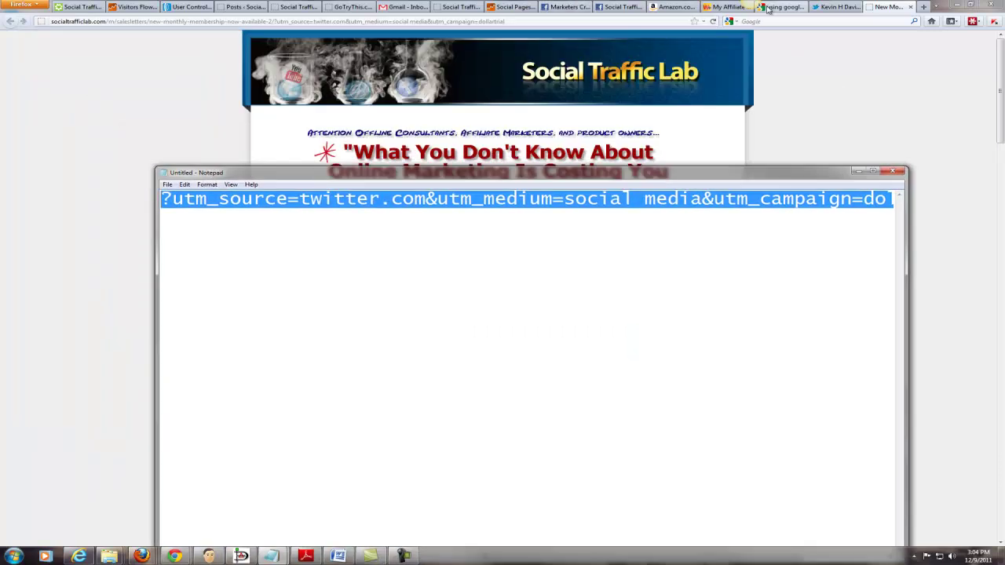
left_click(837, 7)
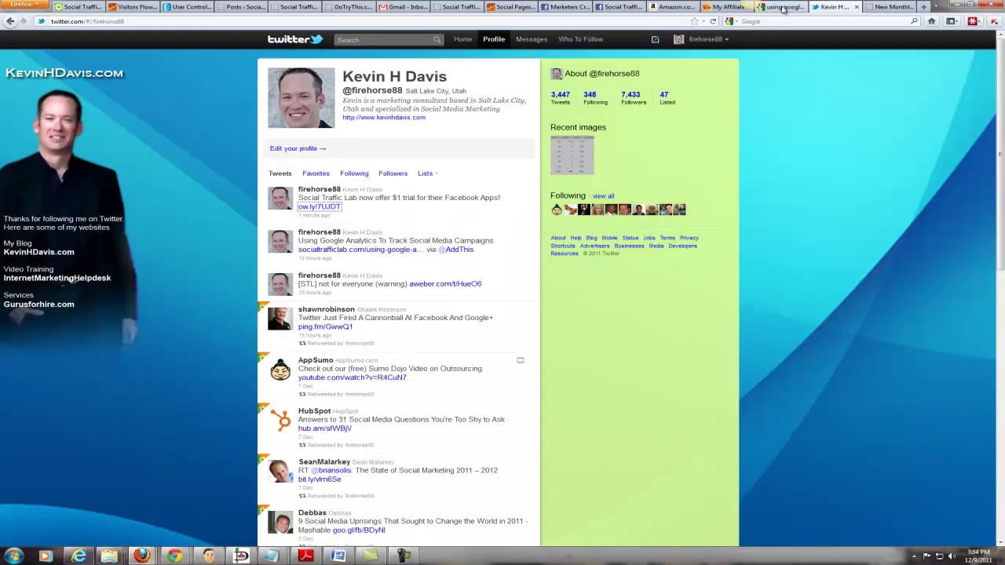